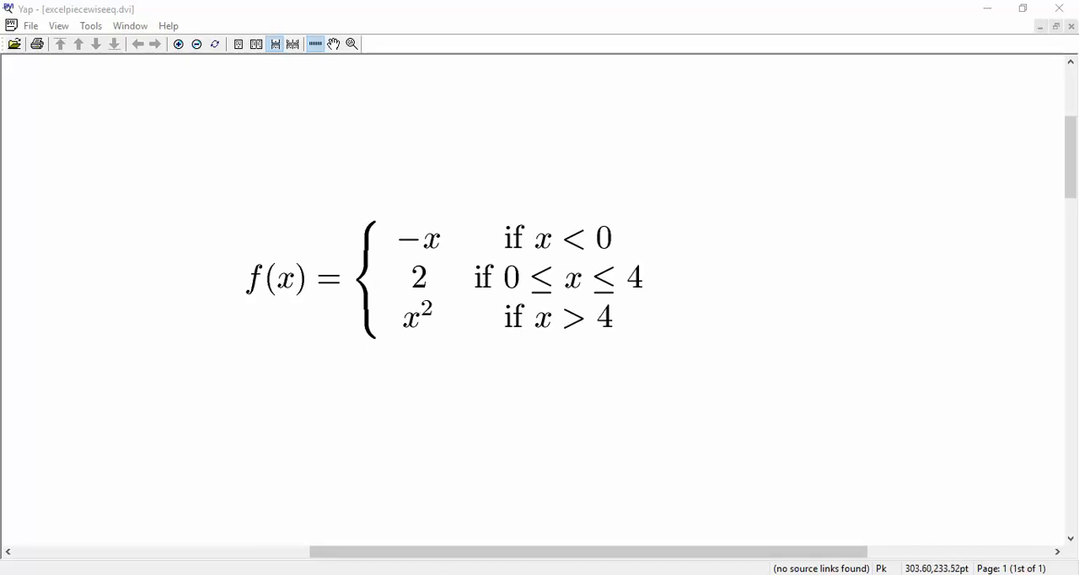
# Switch to the Excel workbook and examine the x- and y-coordinates, including the stopping and starting condition rows at x = 0 and x = 4.
pyautogui.hotkey('alt', 'Tab')
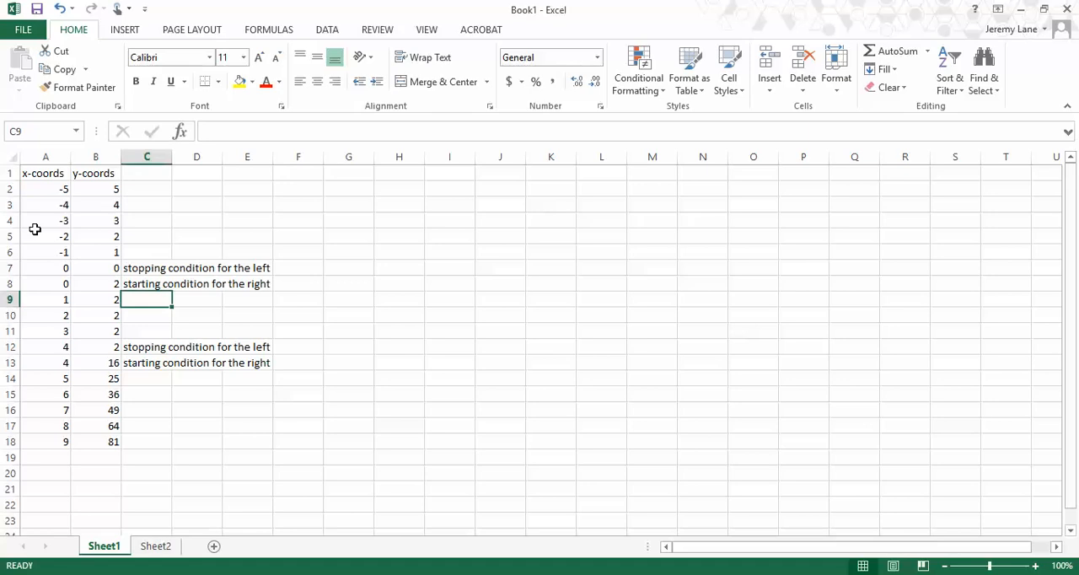
pyautogui.moveTo(34, 190); pyautogui.dragTo(40, 445)
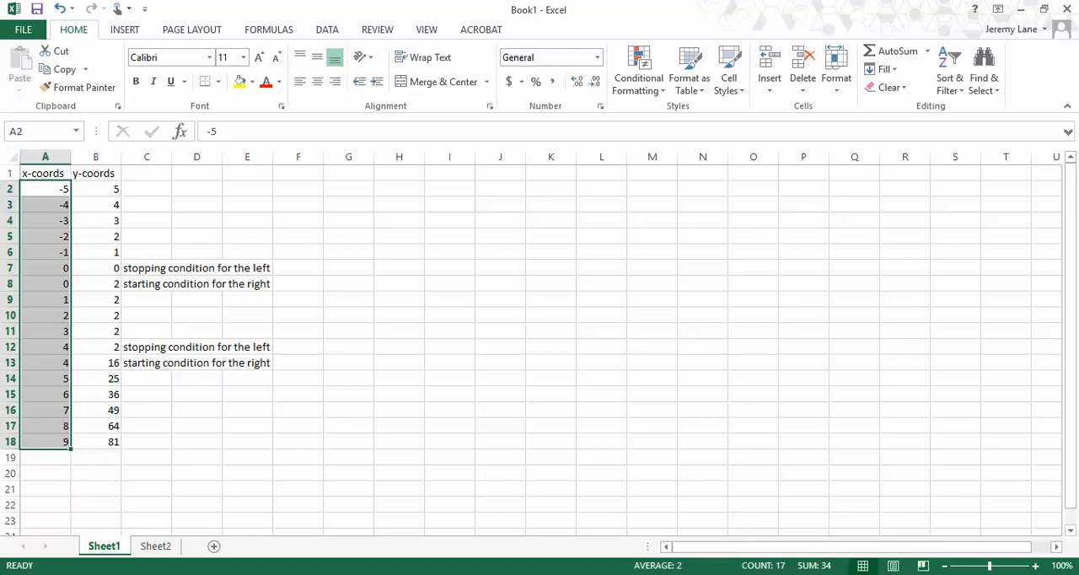
pyautogui.click(762, 574)
pyautogui.click(40, 268)
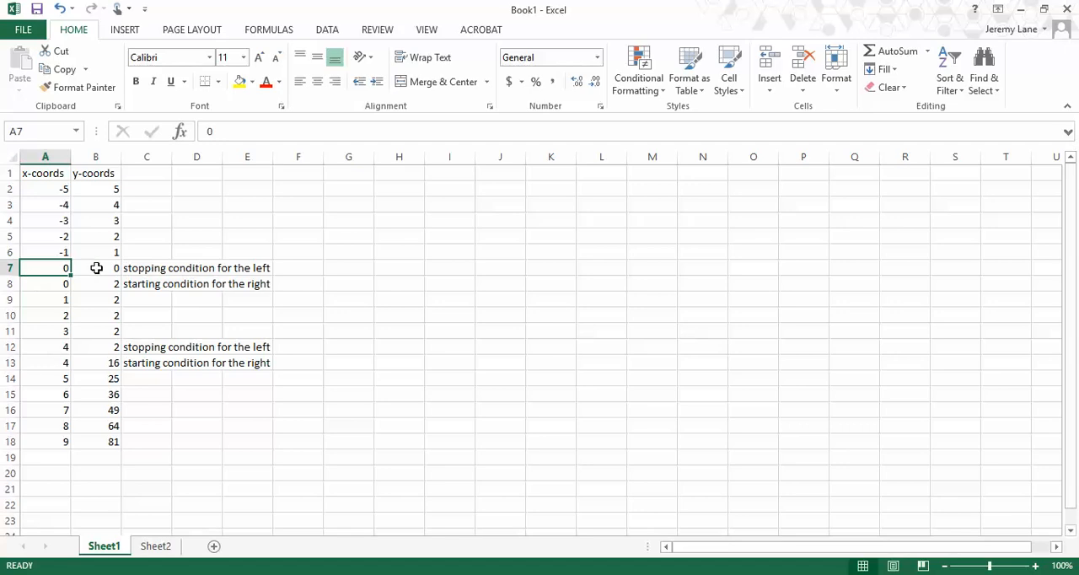
pyautogui.click(149, 269)
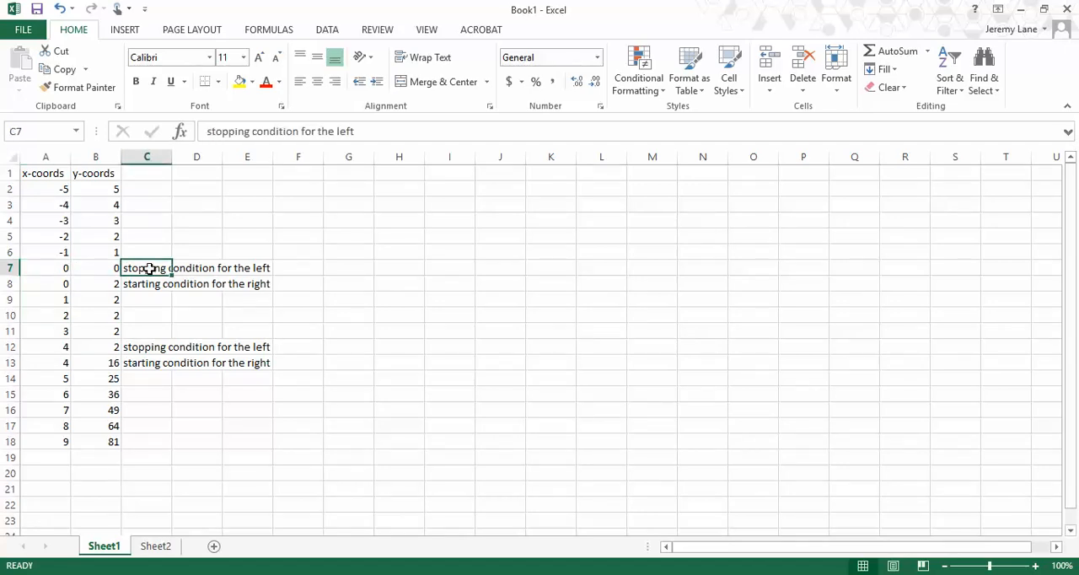
pyautogui.click(148, 177)
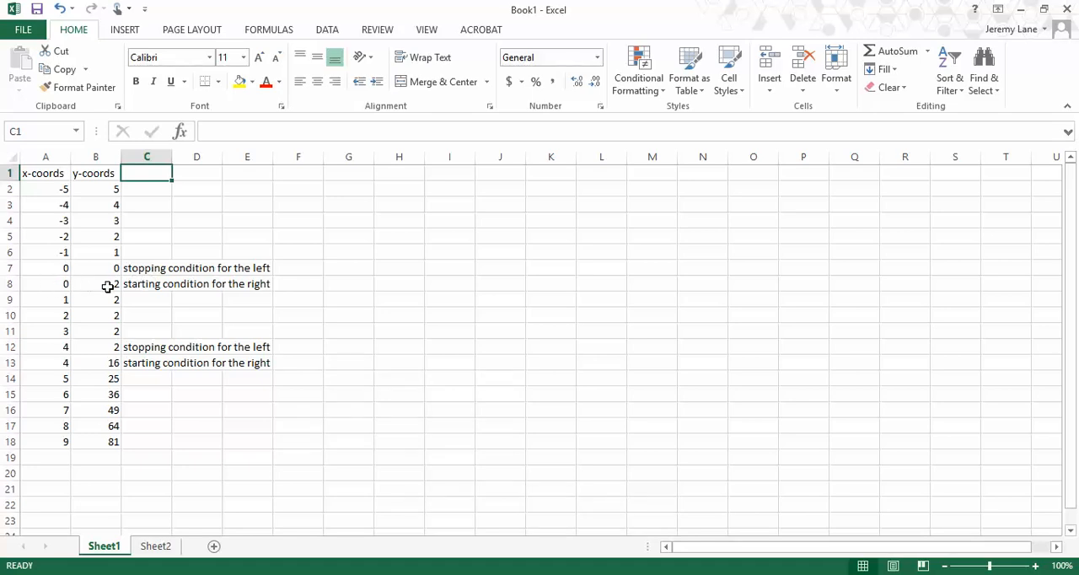
pyautogui.click(107, 286)
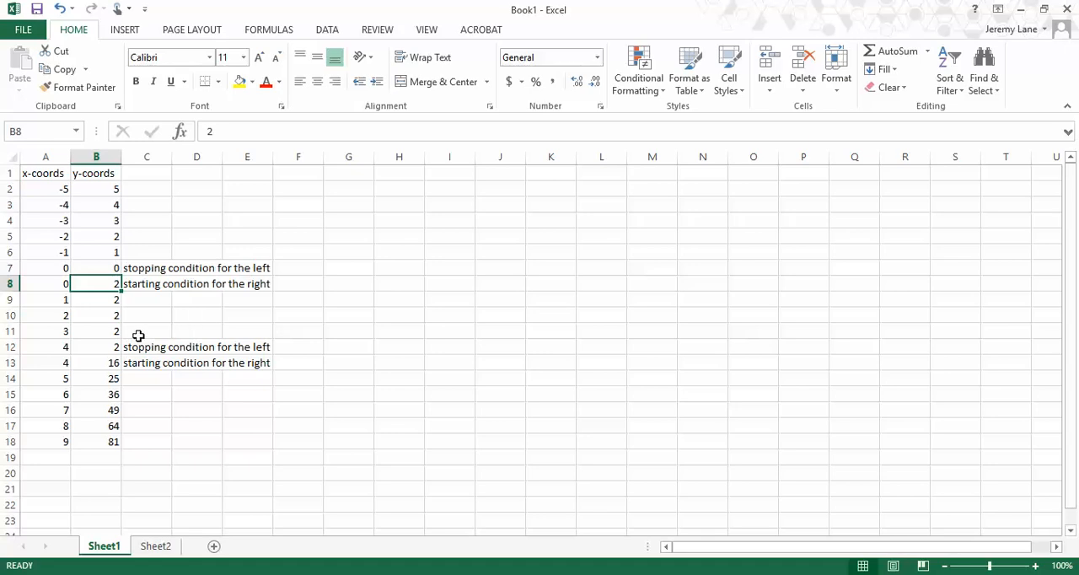
pyautogui.click(294, 348)
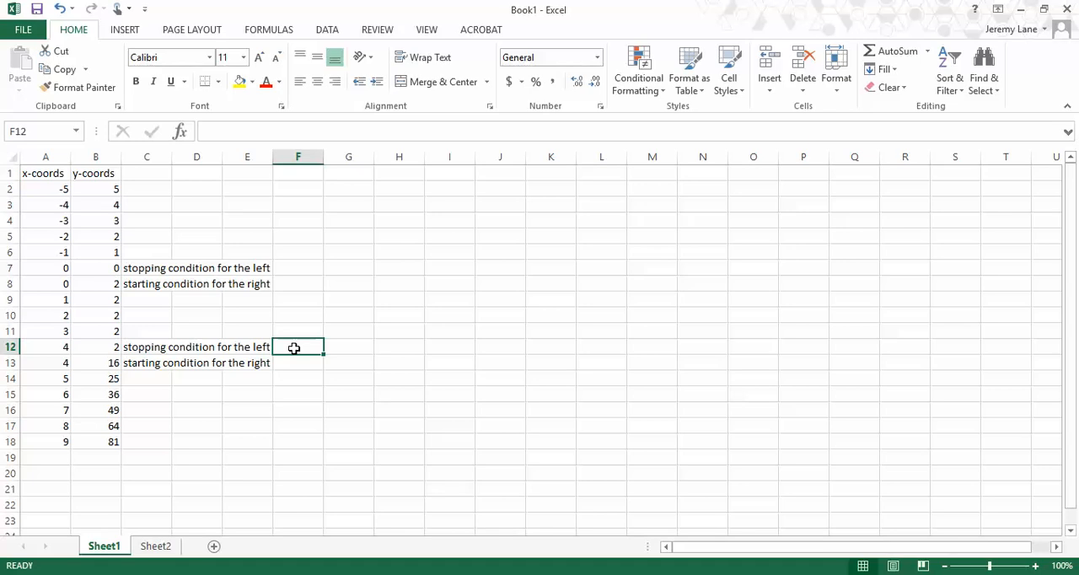
pyautogui.click(289, 363)
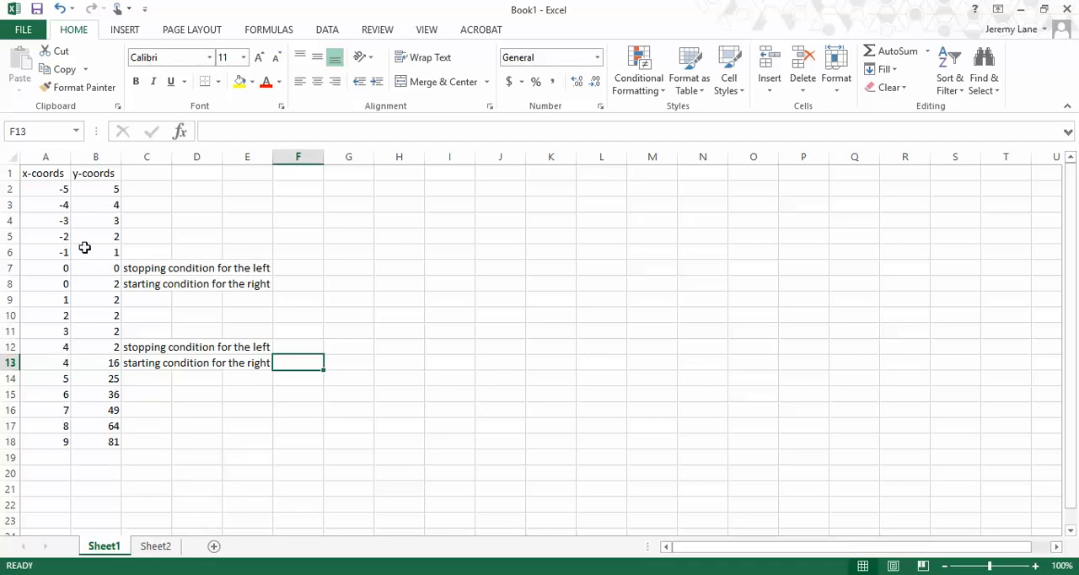
# Insert a Scatter with Straight Lines chart from the first piece's coordinates in A2:B7.
pyautogui.moveTo(43, 189); pyautogui.dragTo(88, 264)
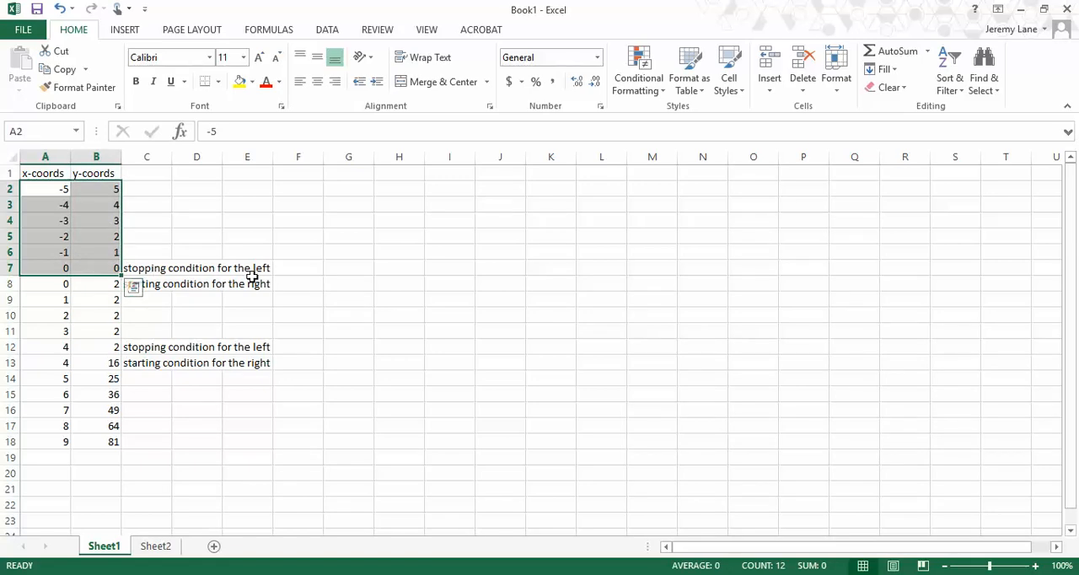
pyautogui.click(126, 32)
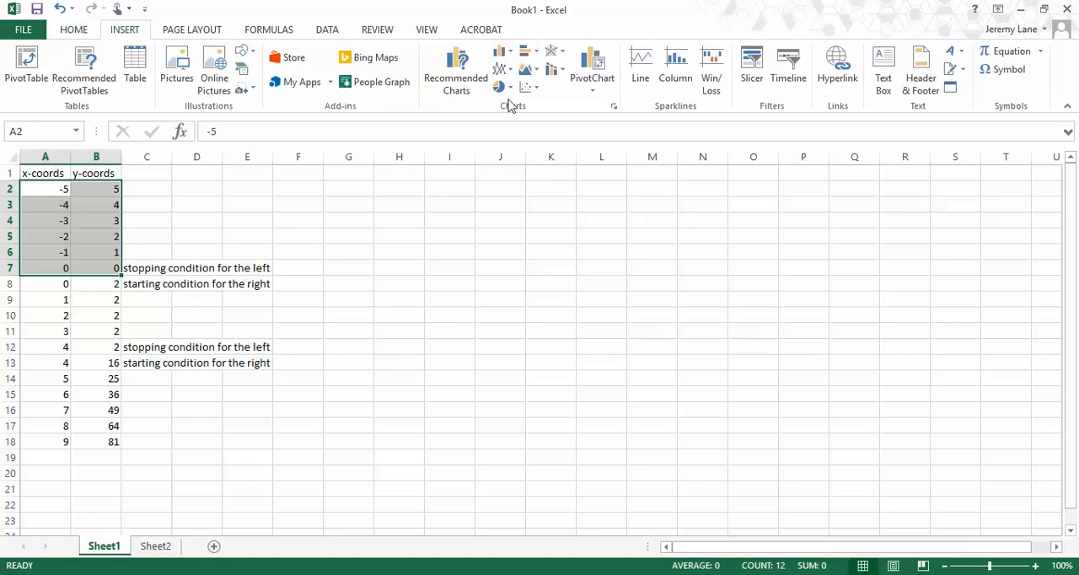
pyautogui.click(542, 95)
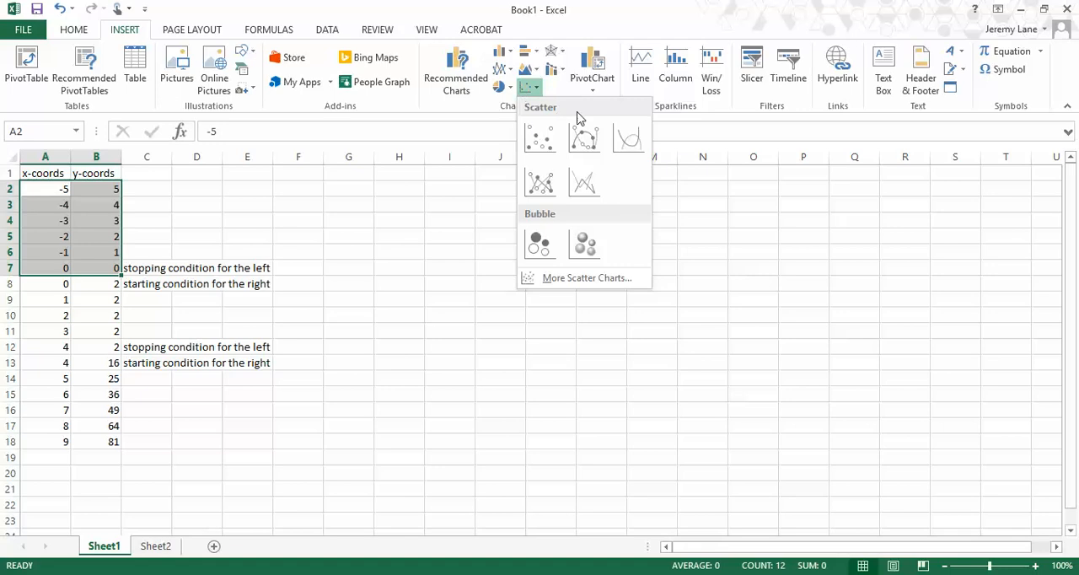
pyautogui.click(587, 184)
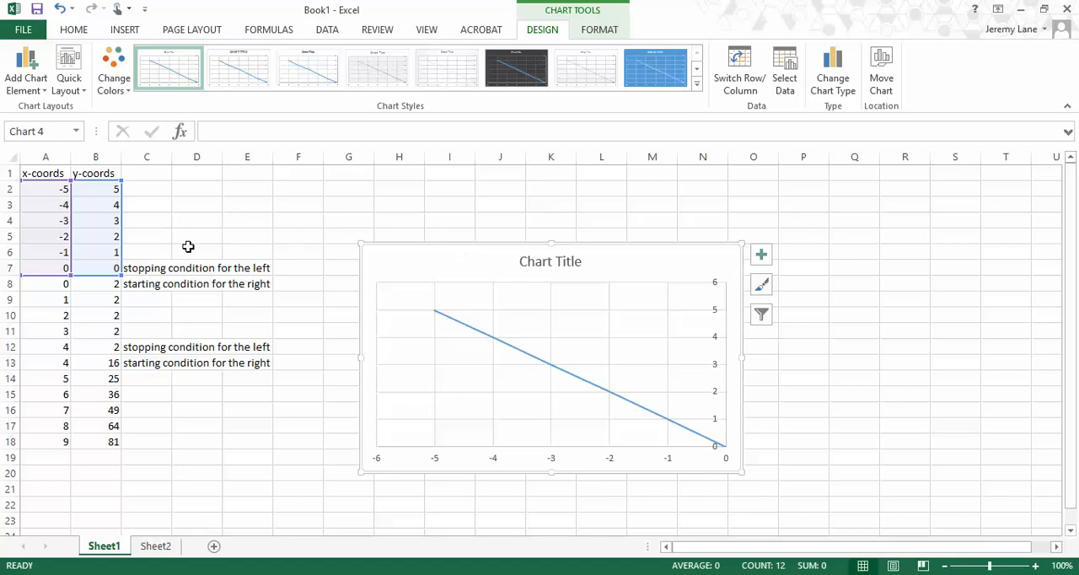
# Copy A8:B12 and paste it into the chart with Paste Special as a new series, with X values in the first column.
pyautogui.click(54, 286)
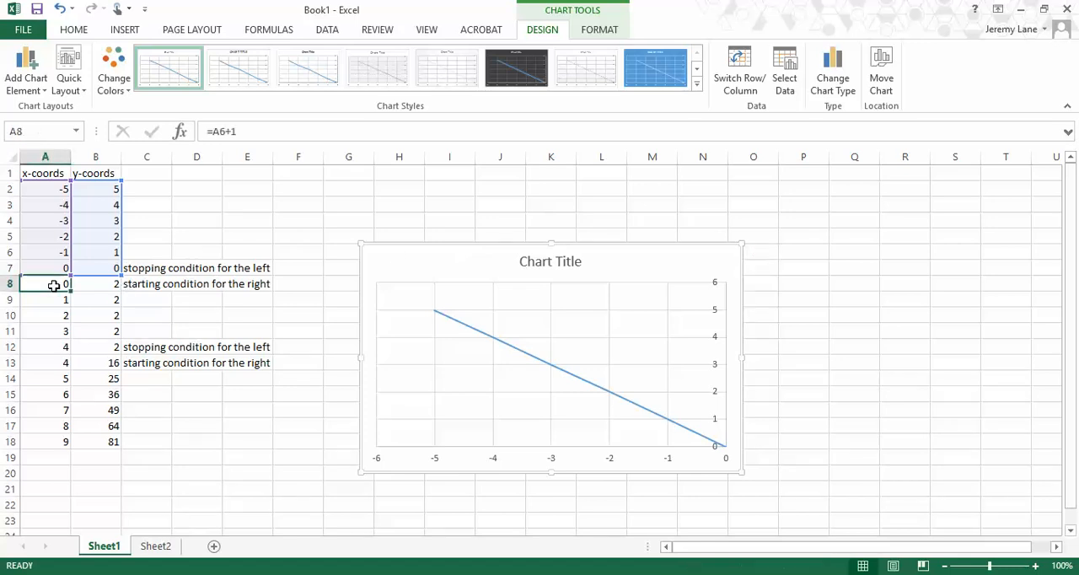
pyautogui.moveTo(54, 285); pyautogui.dragTo(89, 286)
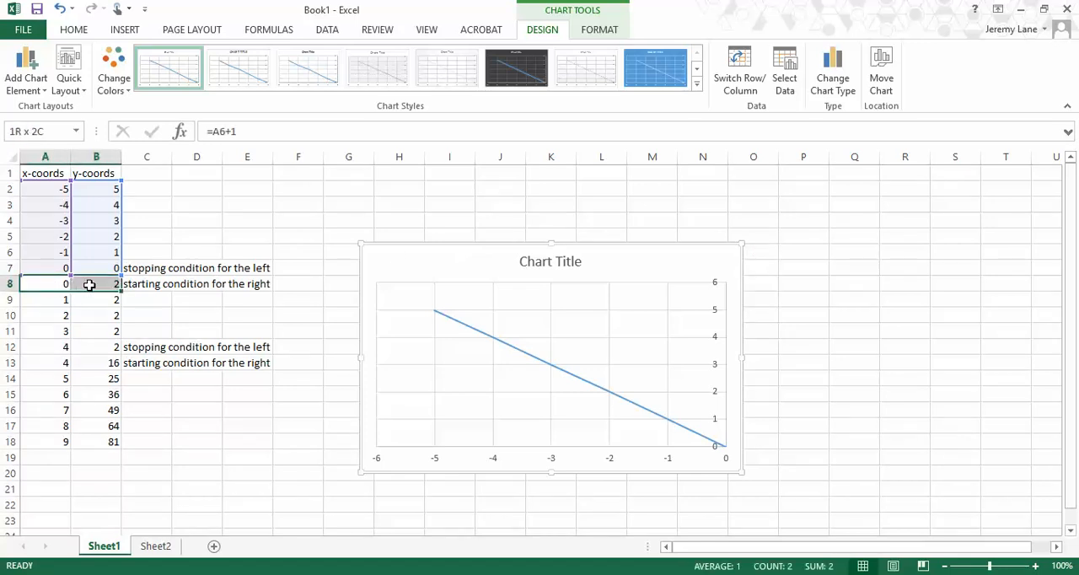
pyautogui.moveTo(89, 285); pyautogui.dragTo(90, 347)
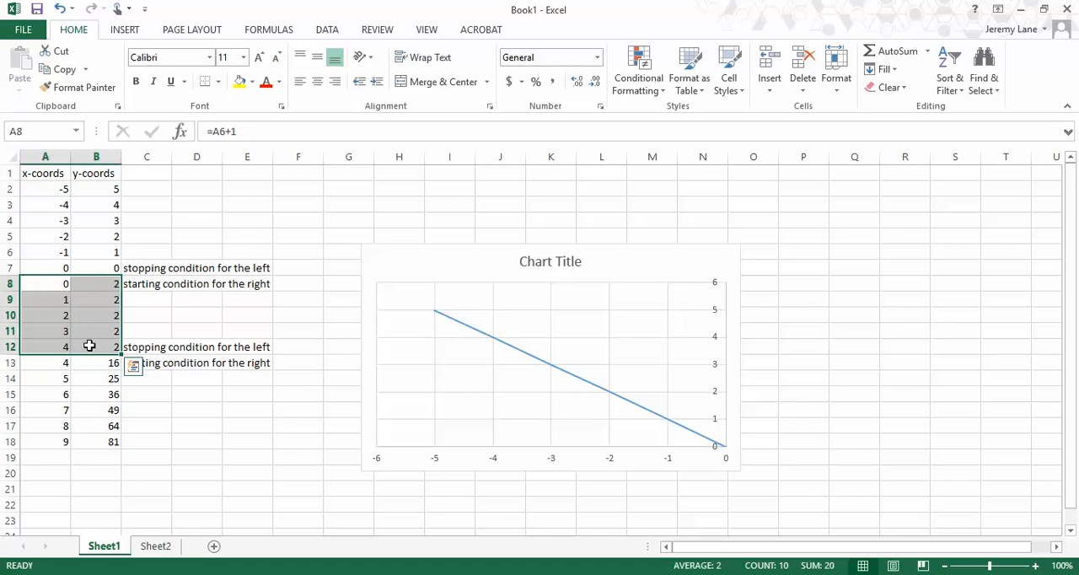
pyautogui.hotkey('ctrl', 'c')
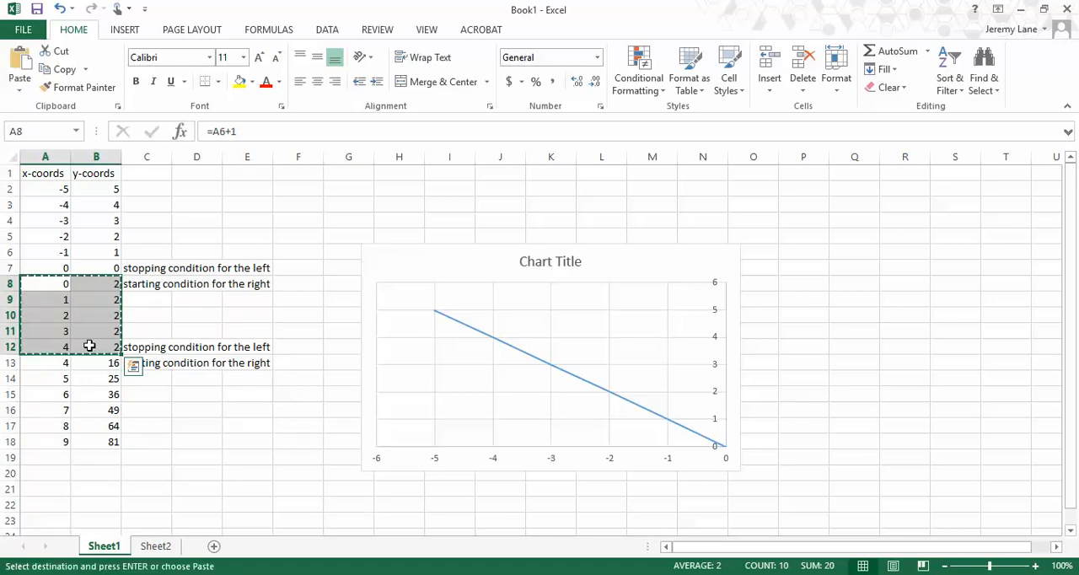
pyautogui.click(378, 268)
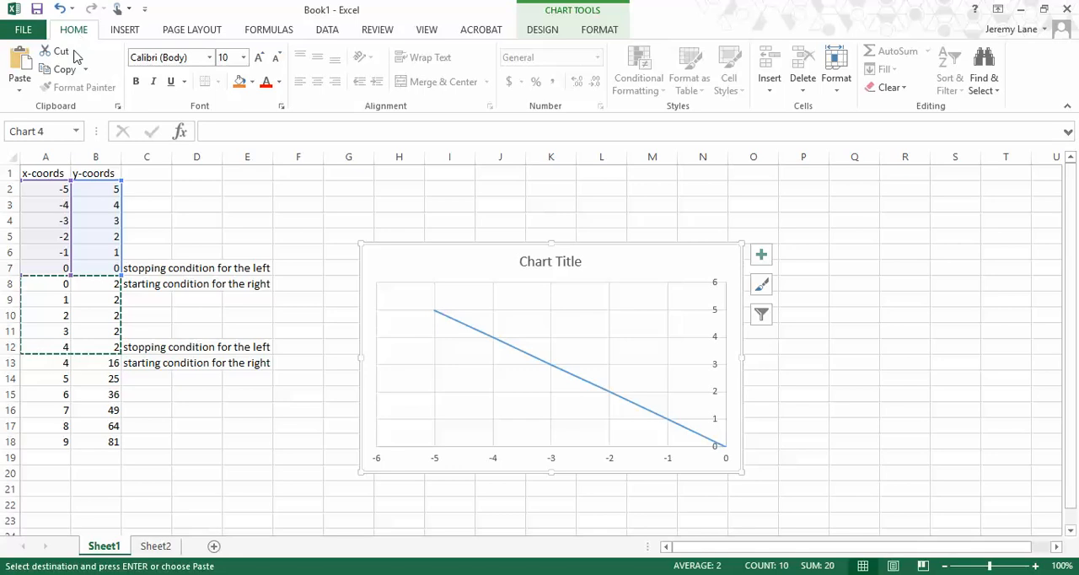
pyautogui.click(19, 92)
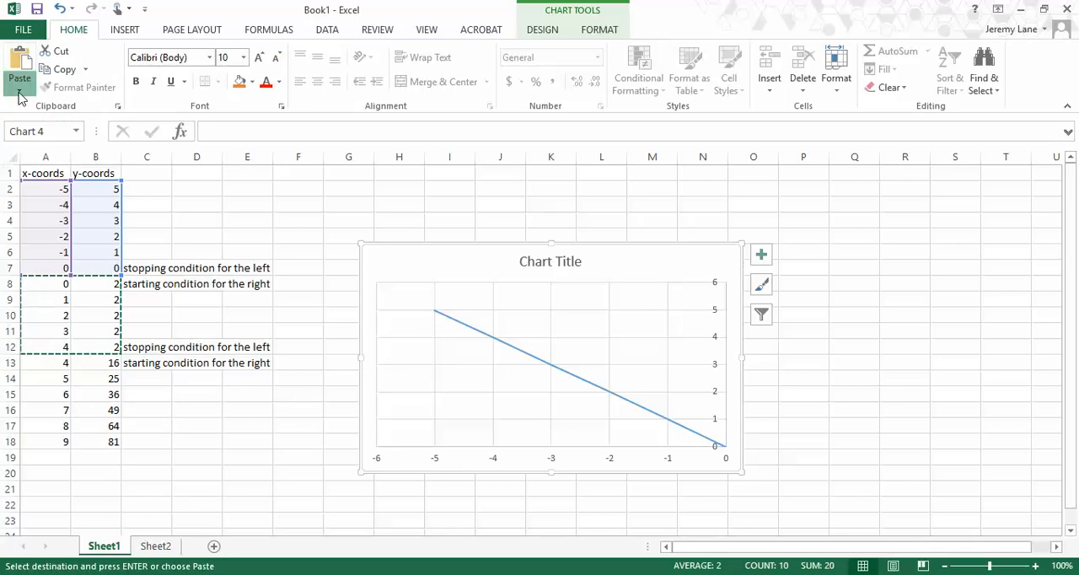
pyautogui.click(53, 152)
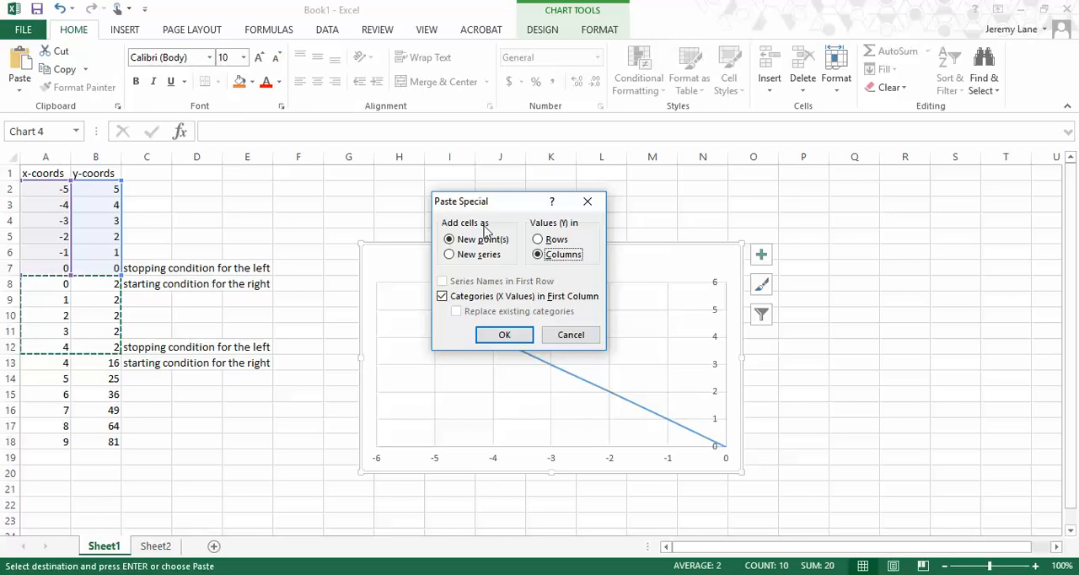
pyautogui.click(449, 255)
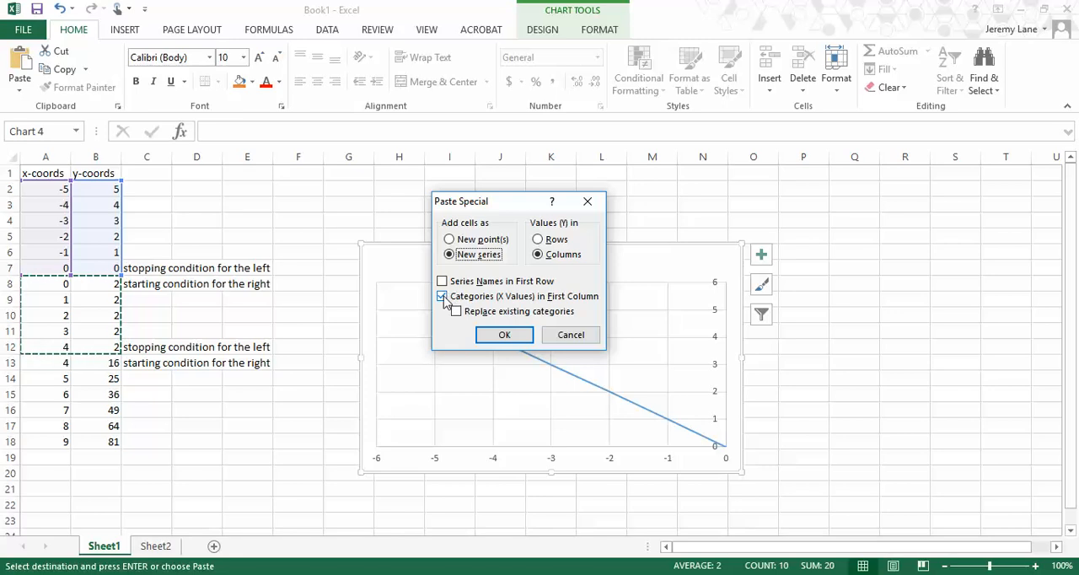
pyautogui.click(505, 334)
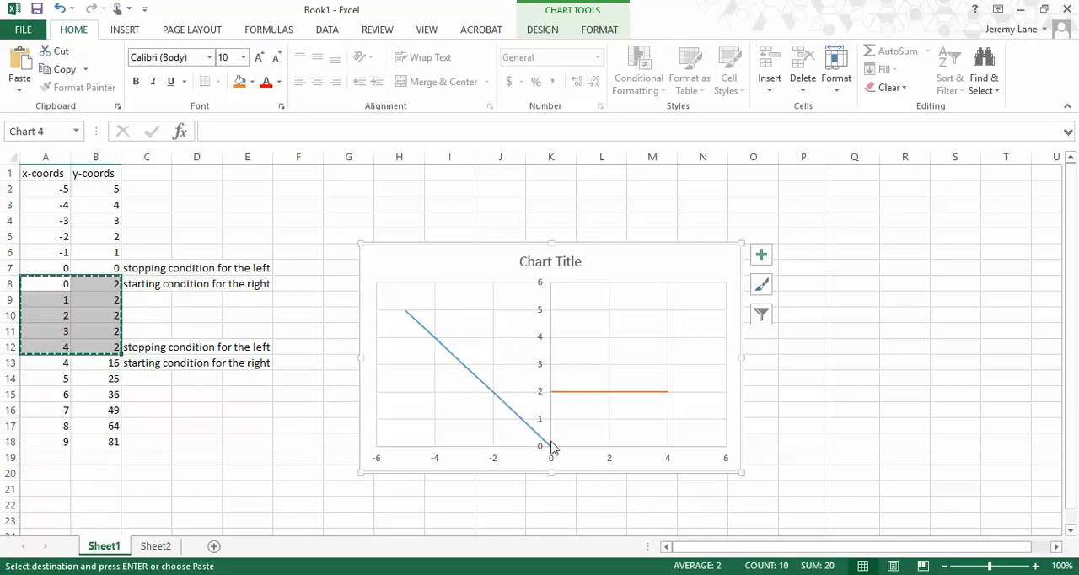
# Add A13:B18 to the chart as another new series using Paste Special, with values in columns and X values in the first column.
pyautogui.moveTo(639, 404)
pyautogui.click(52, 365)
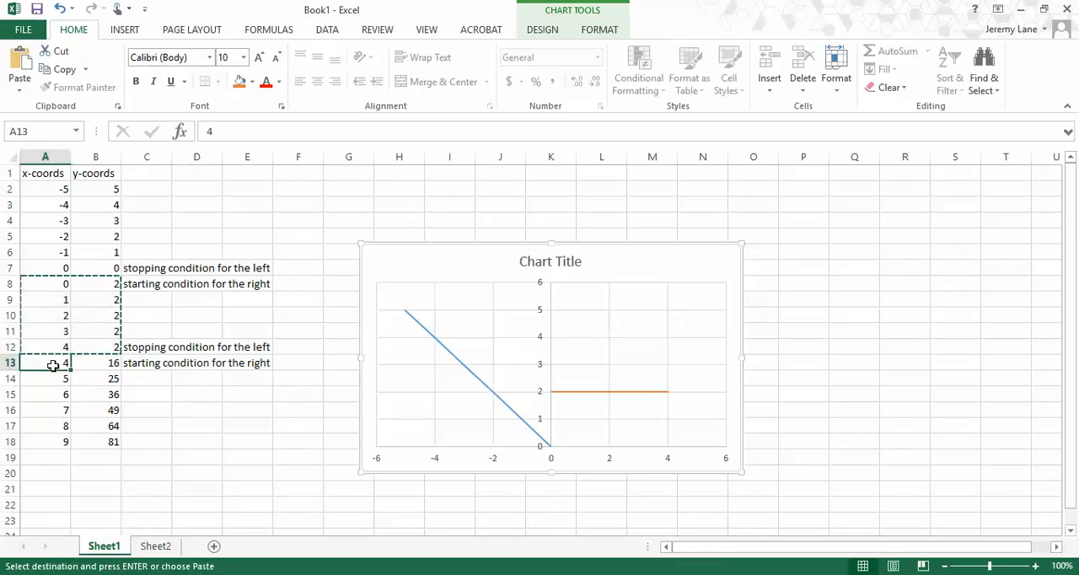
pyautogui.moveTo(52, 366); pyautogui.dragTo(100, 442)
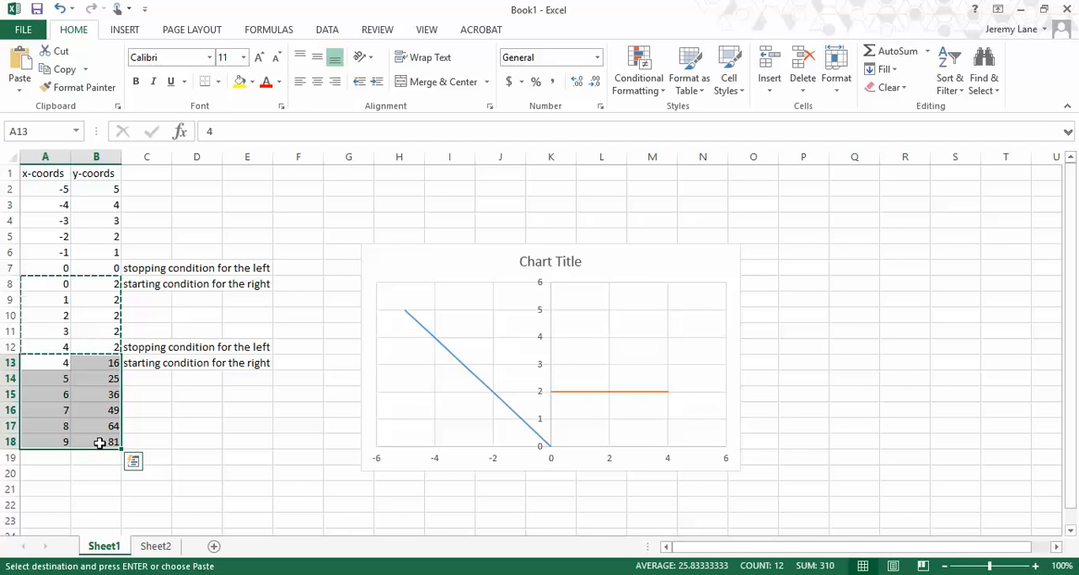
pyautogui.hotkey('ctrl', 'c')
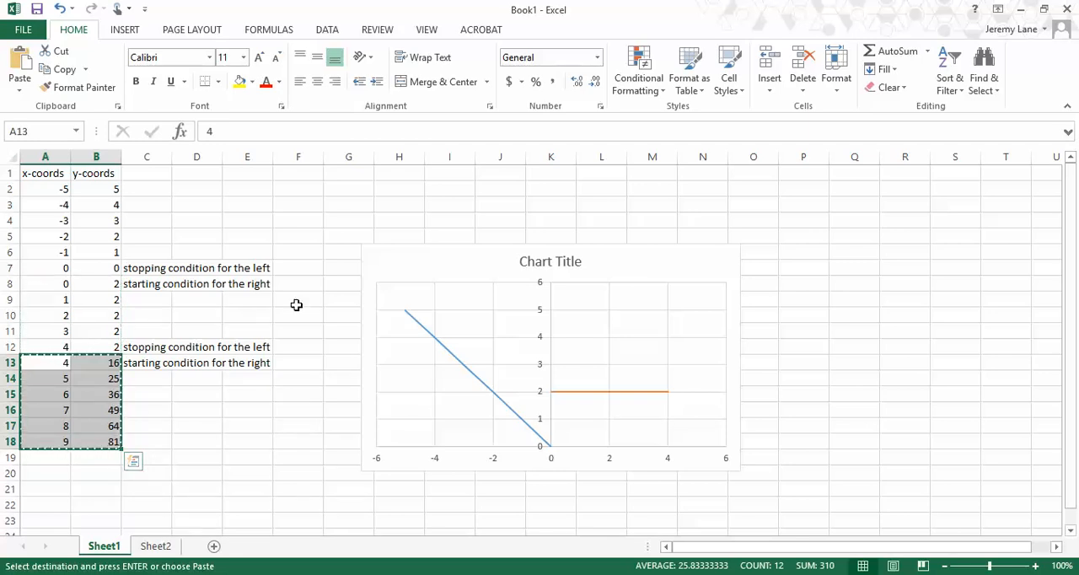
pyautogui.click(378, 270)
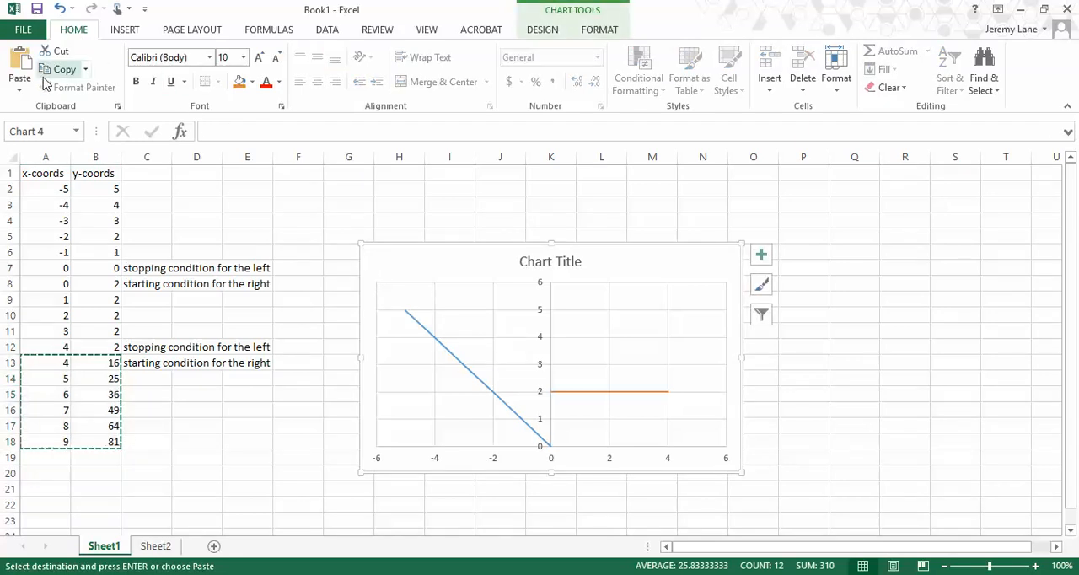
pyautogui.click(20, 90)
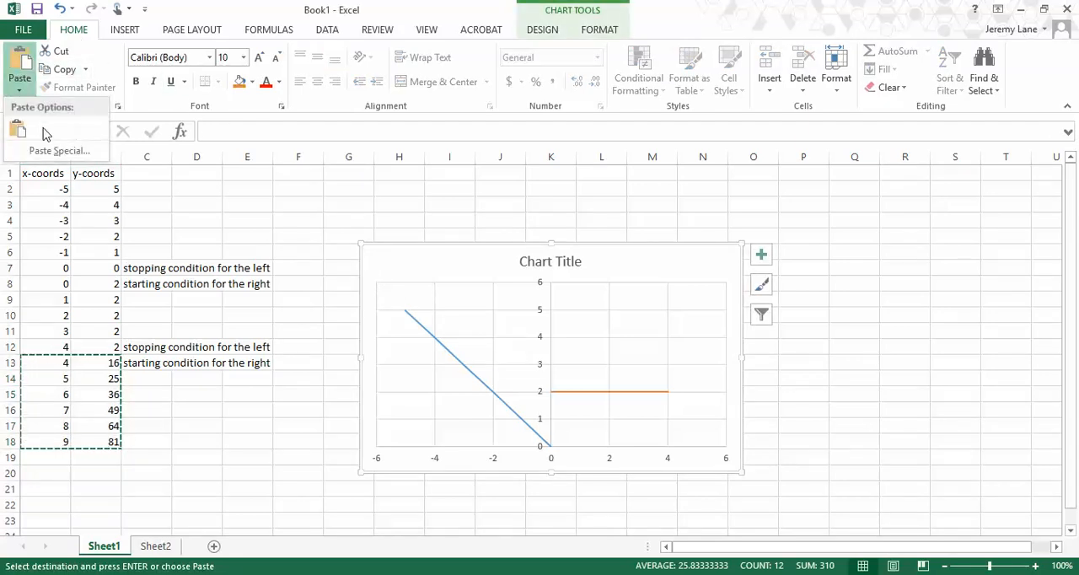
pyautogui.click(50, 151)
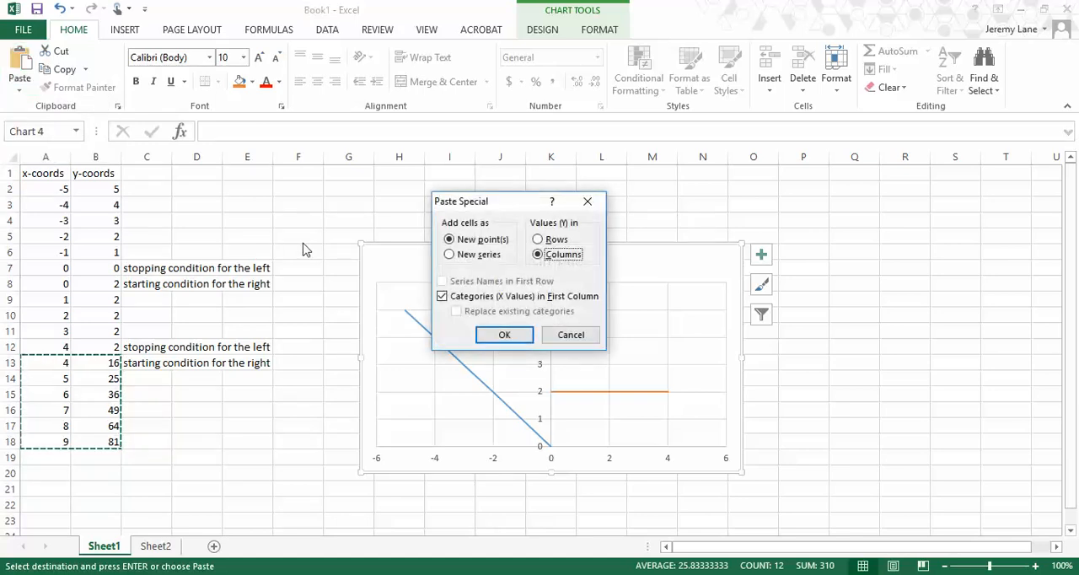
pyautogui.click(461, 256)
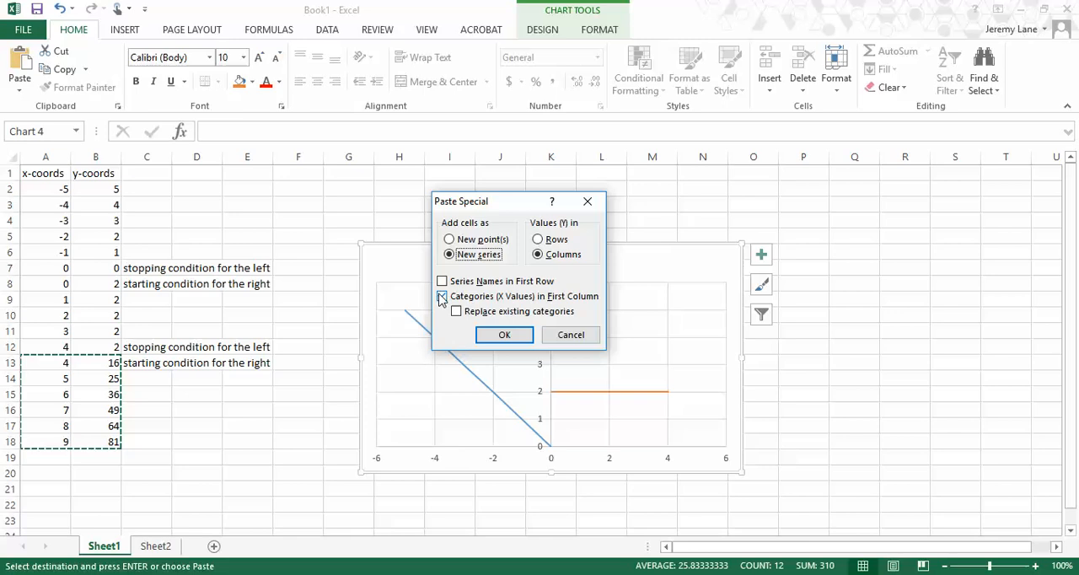
pyautogui.click(505, 336)
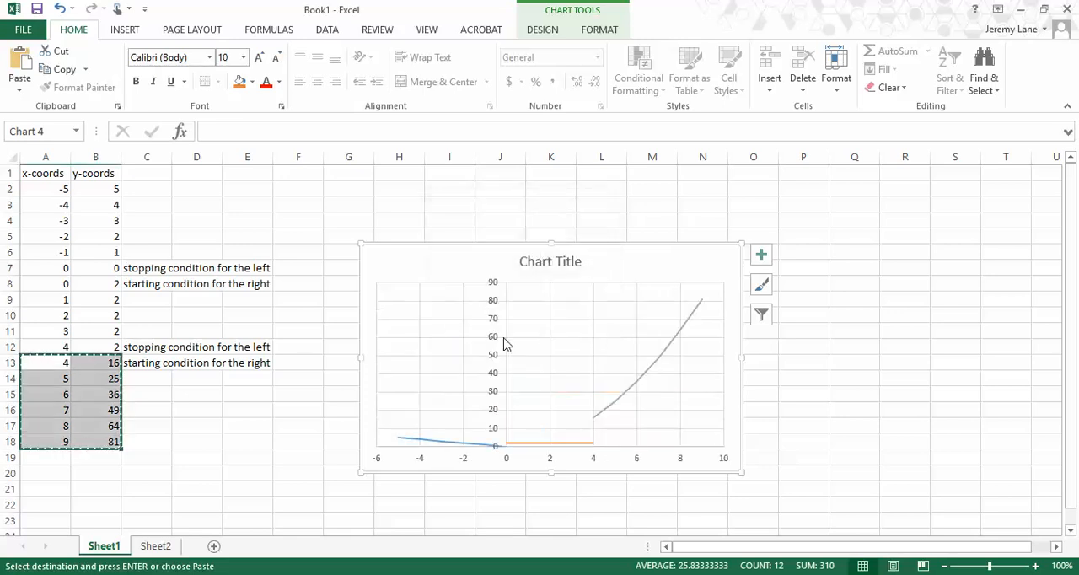